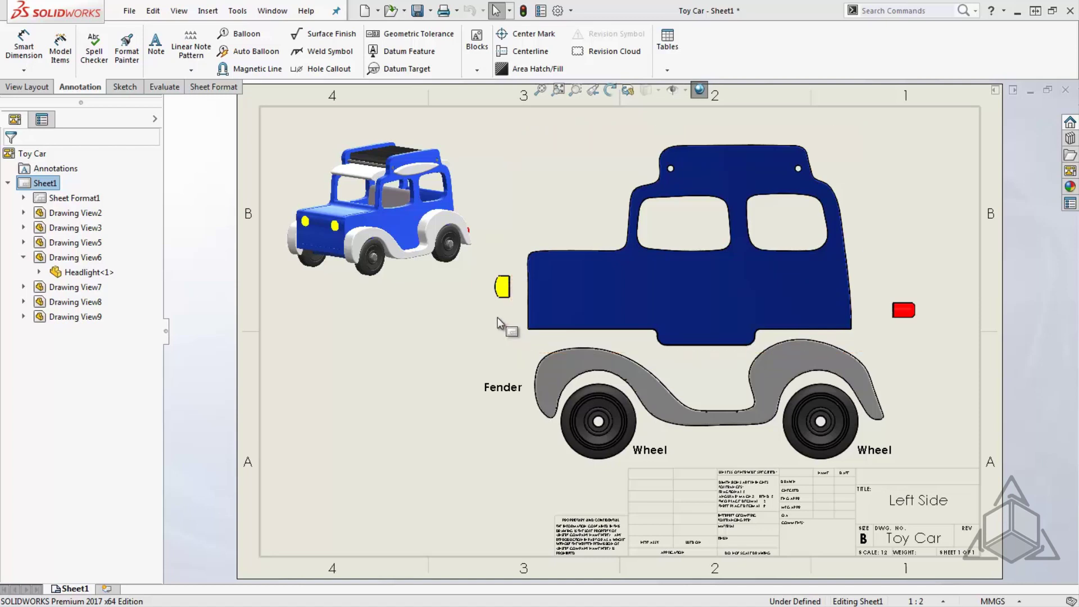
Step: Open the Headlight part and add a Description custom property
right_click(504, 289)
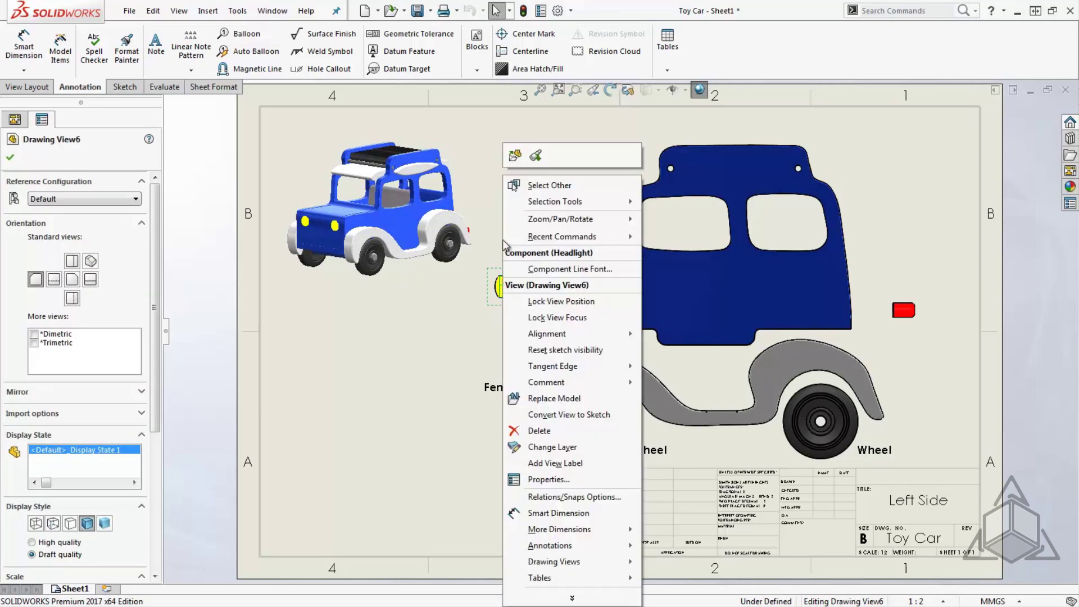
left_click(515, 155)
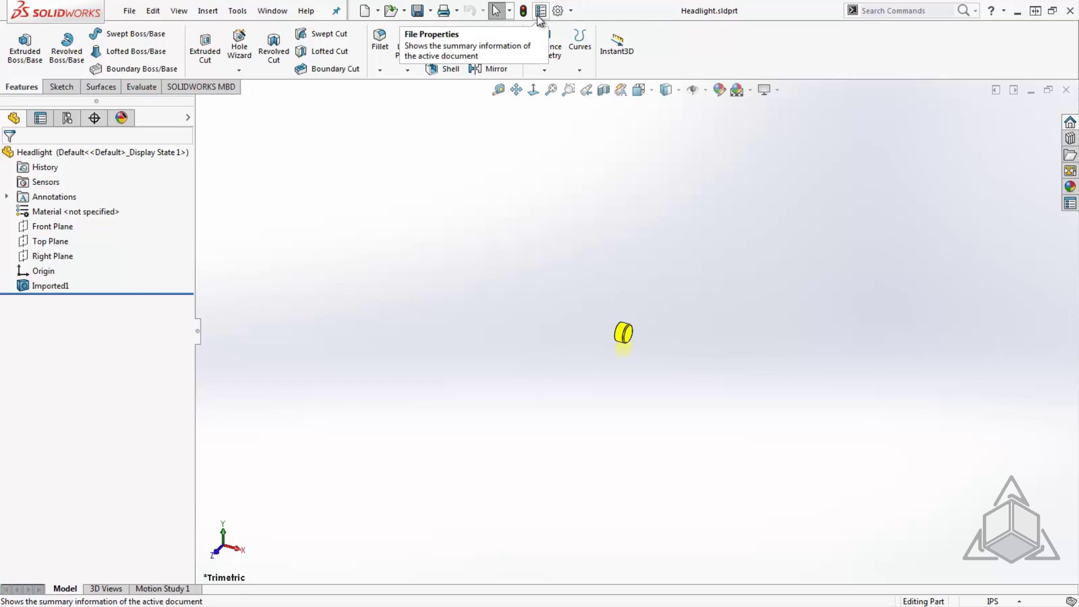
left_click(538, 16)
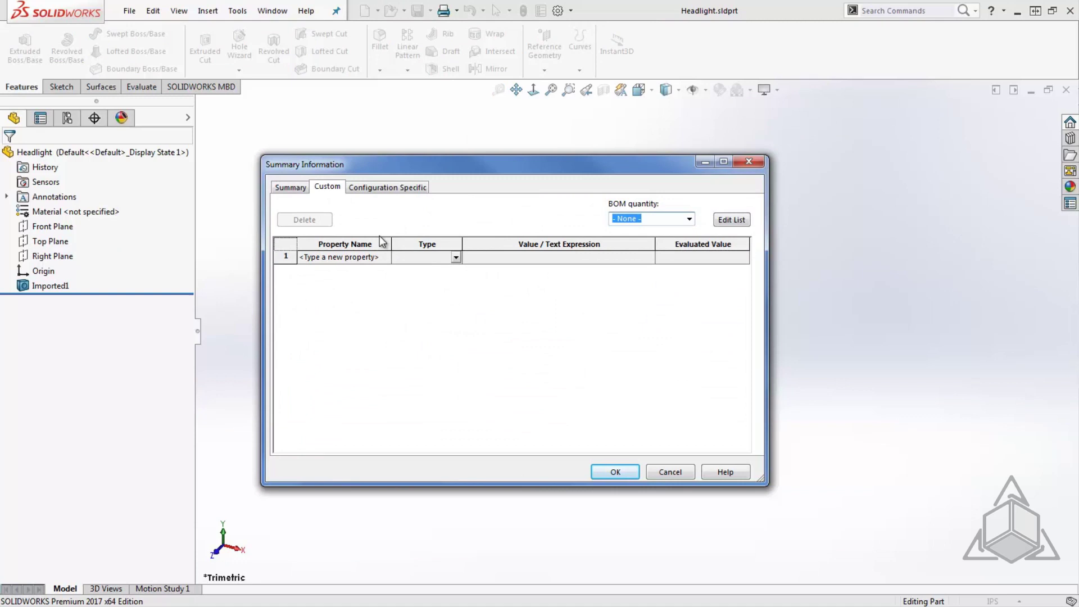
left_click(363, 256)
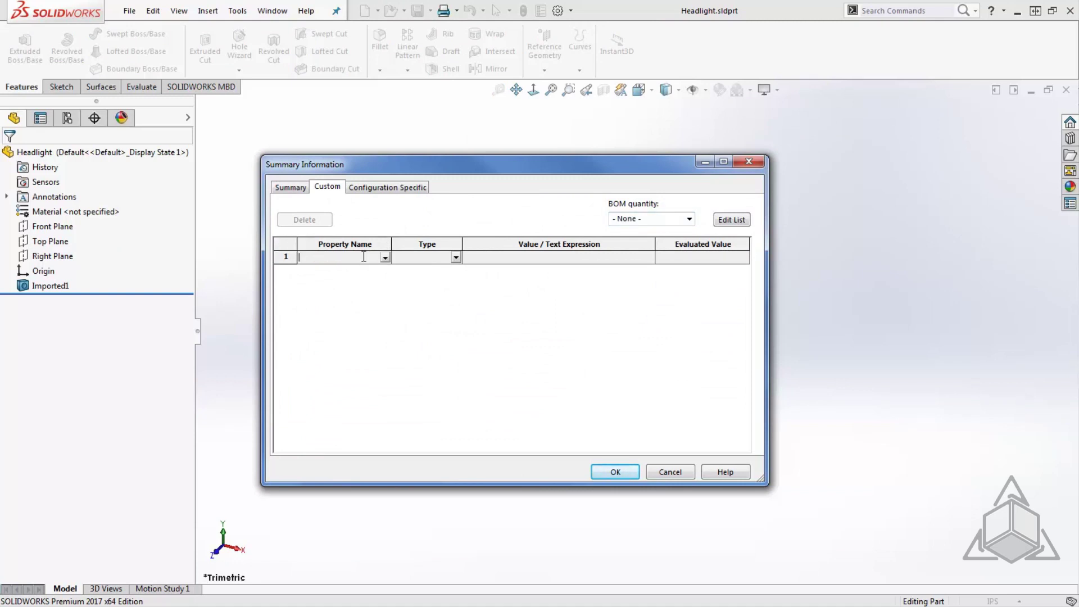
left_click(385, 258)
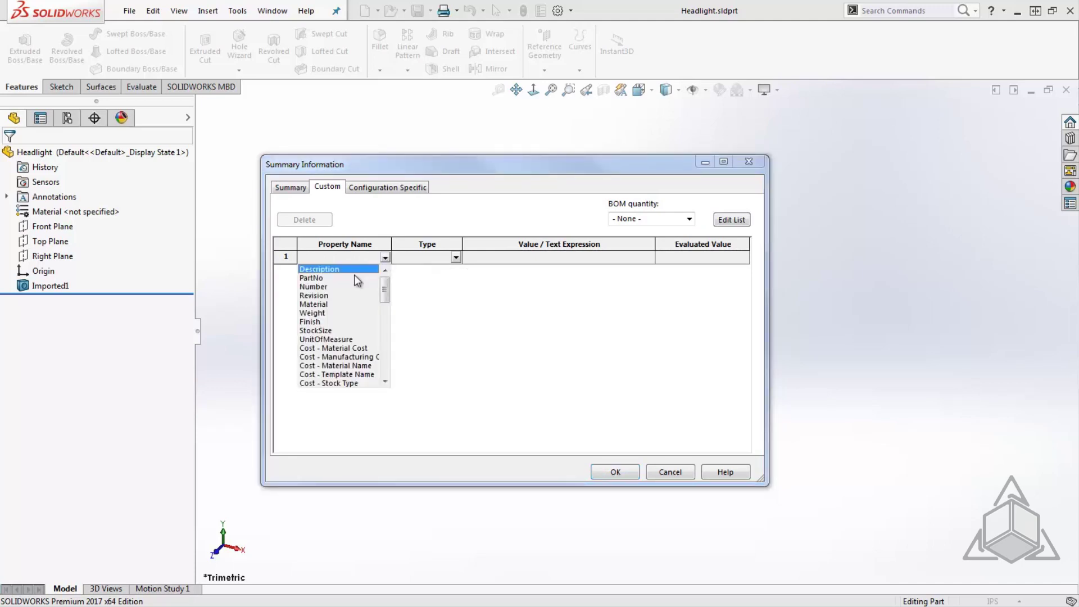
left_click(322, 269)
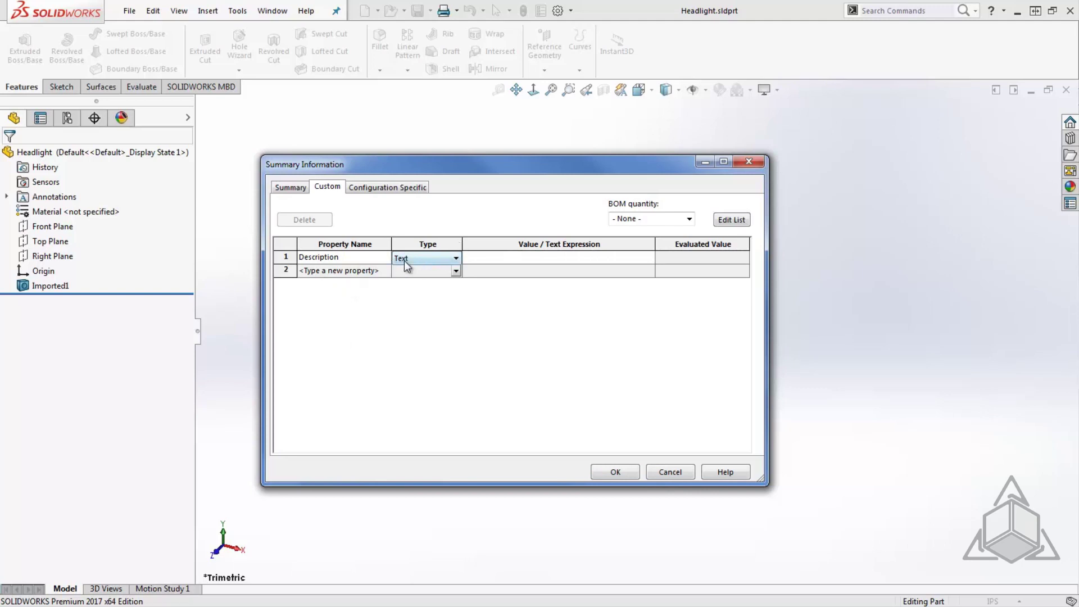
Step: Set the Description value to 'headlight', save the part, and return to the Toy Car drawing
left_click(498, 256)
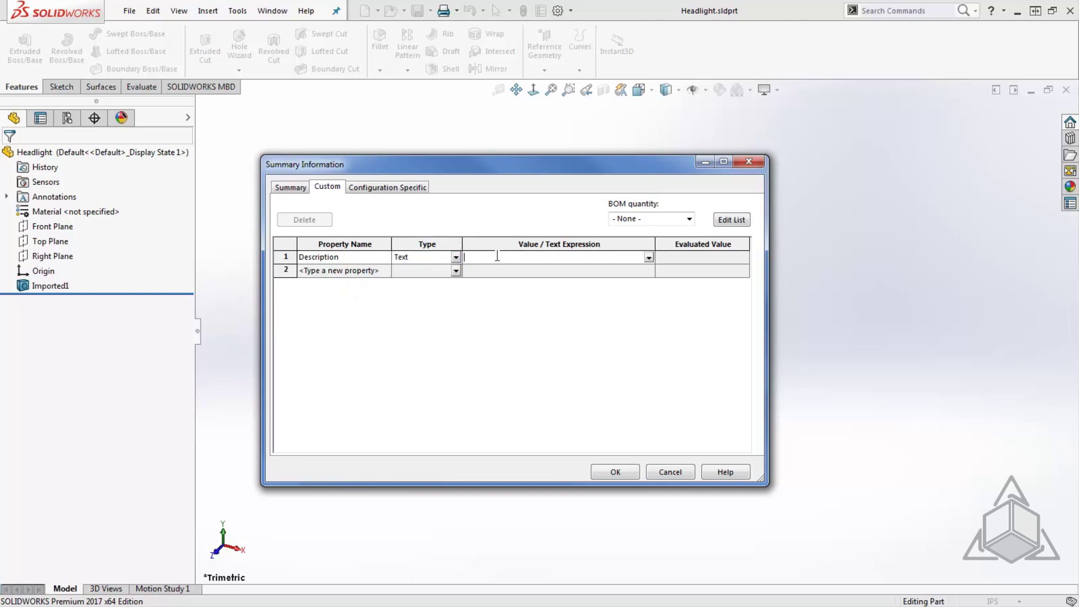
type("headlight")
left_click(613, 472)
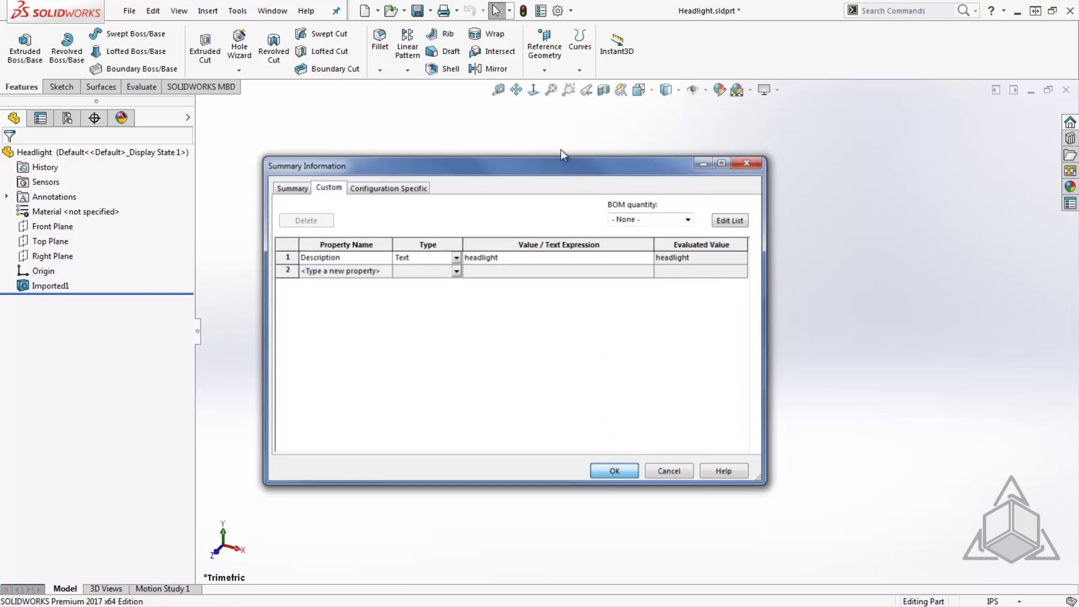
left_click(417, 10)
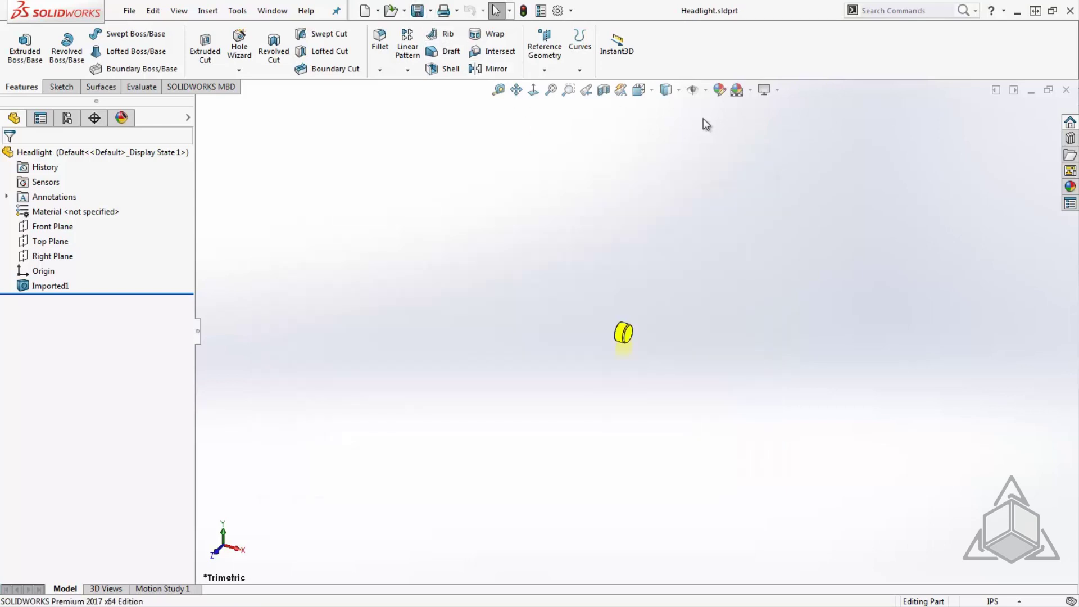
left_click(1066, 91)
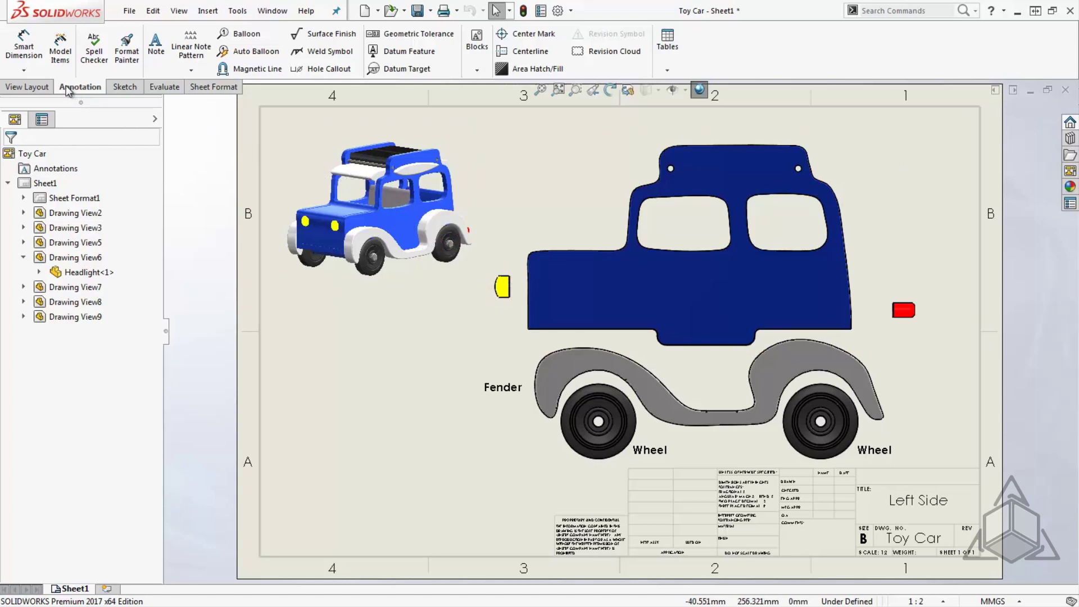
Step: Place an empty note just below the headlight view
left_click(157, 53)
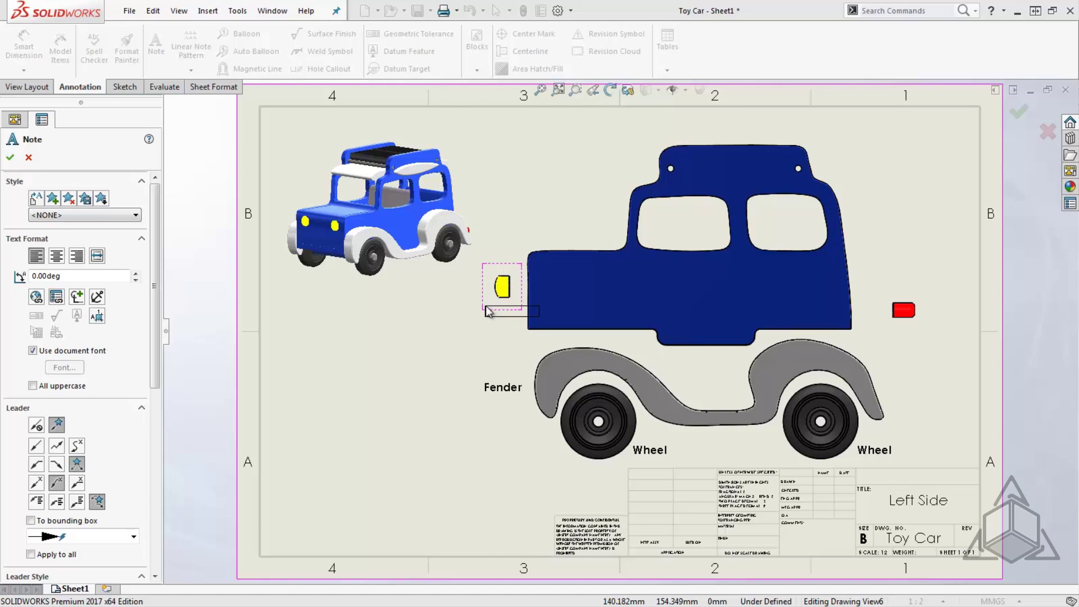
left_click(485, 306)
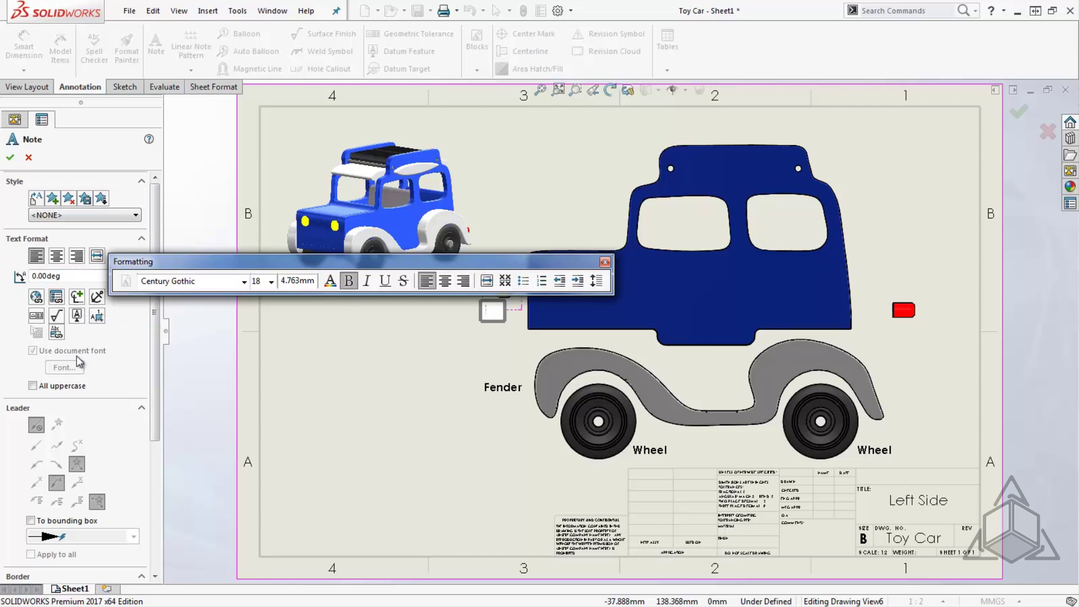
Step: Link the note to the Description property of the model in the current view
left_click(56, 298)
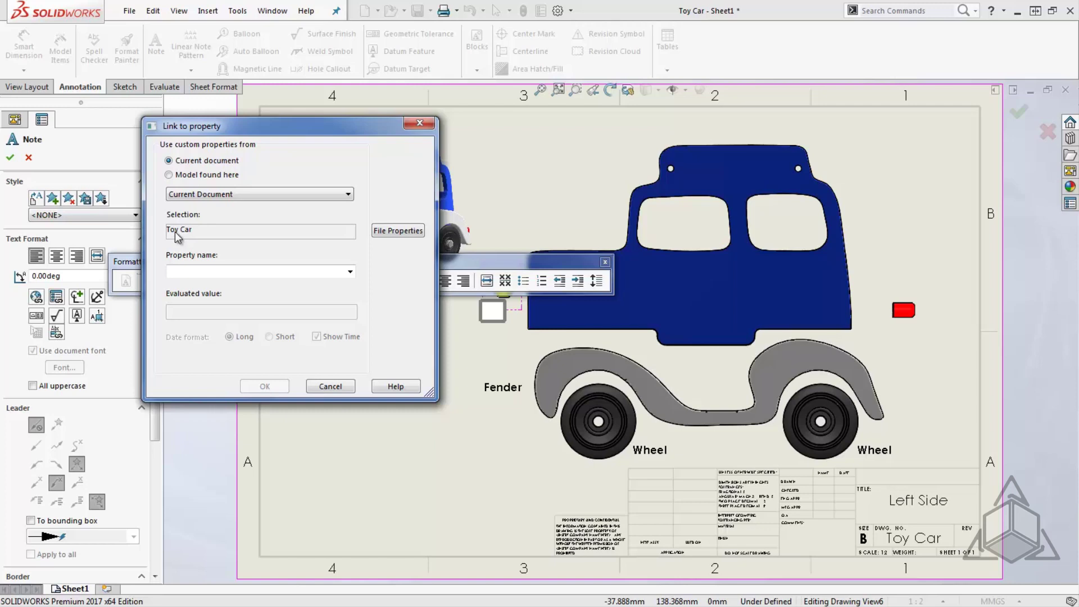
left_click(191, 178)
left_click(204, 195)
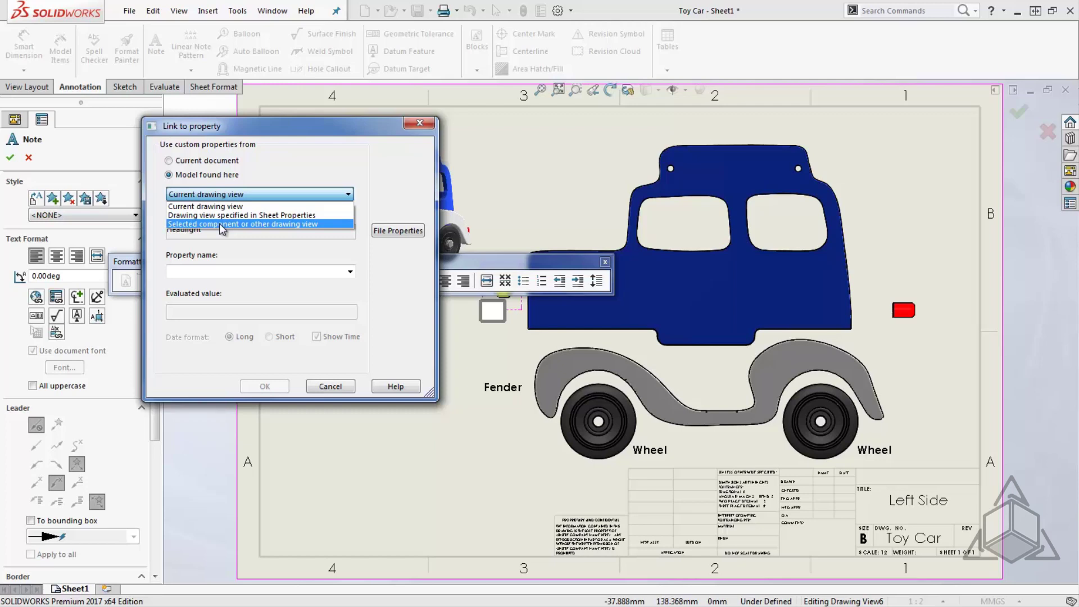
left_click(221, 207)
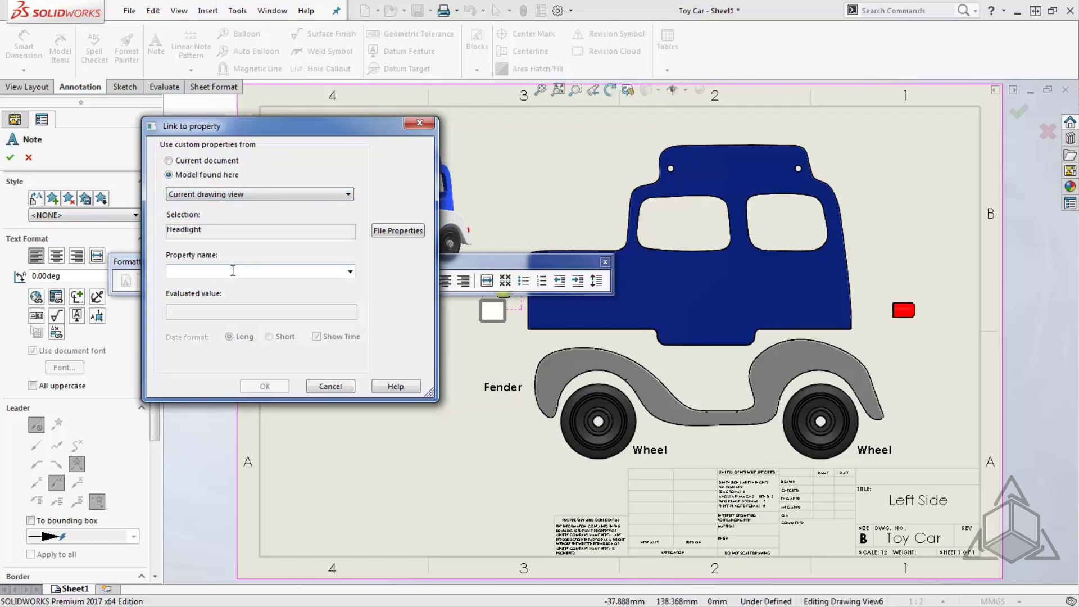
left_click(350, 273)
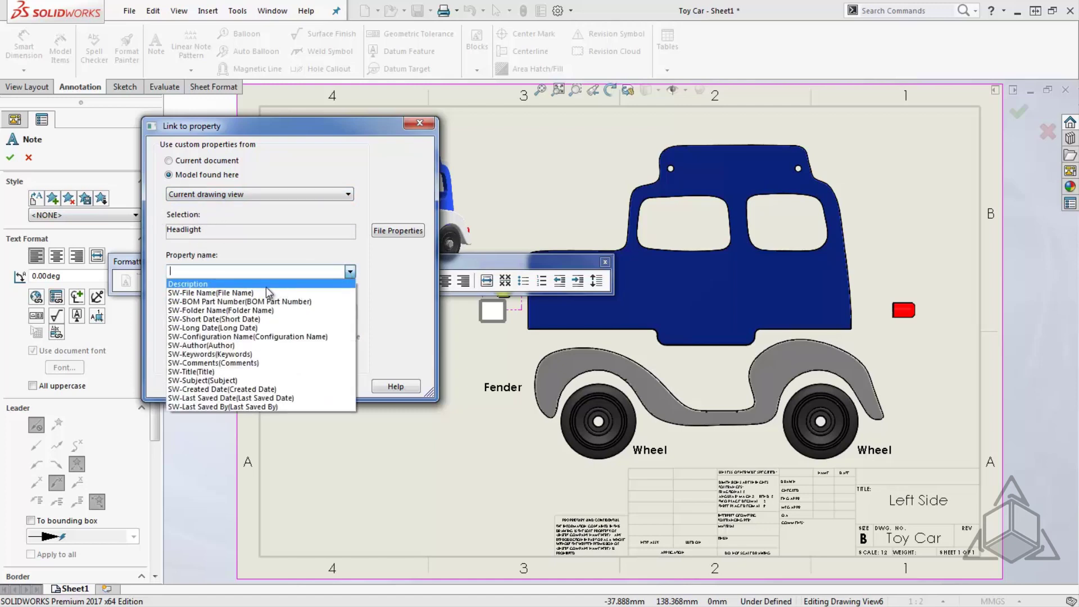
left_click(235, 285)
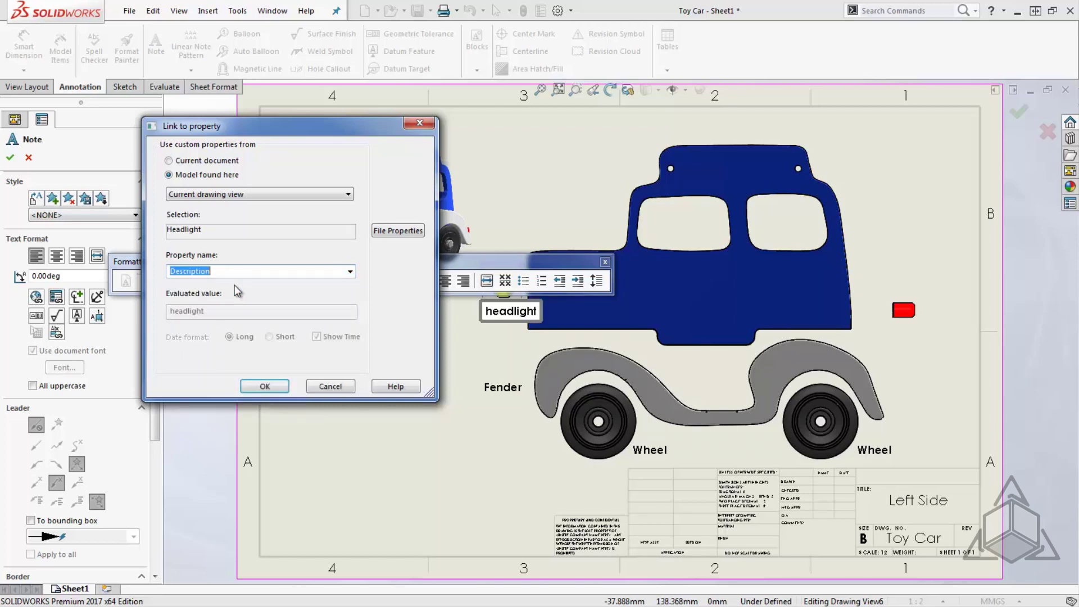
left_click(265, 386)
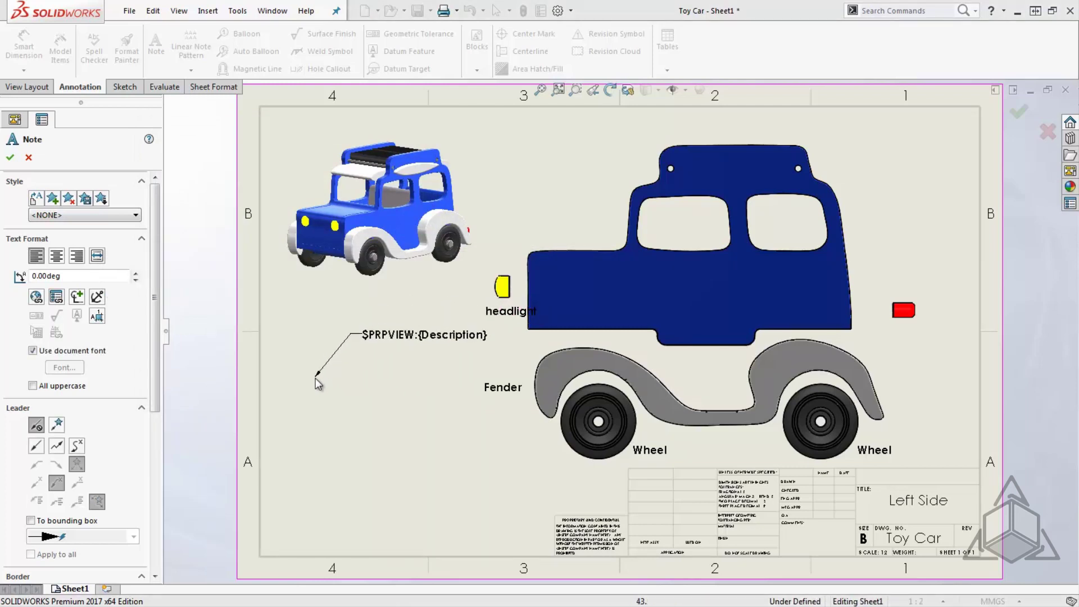
Step: Finish the 'headlight' note and move it slightly left under the headlight
key("Escape")
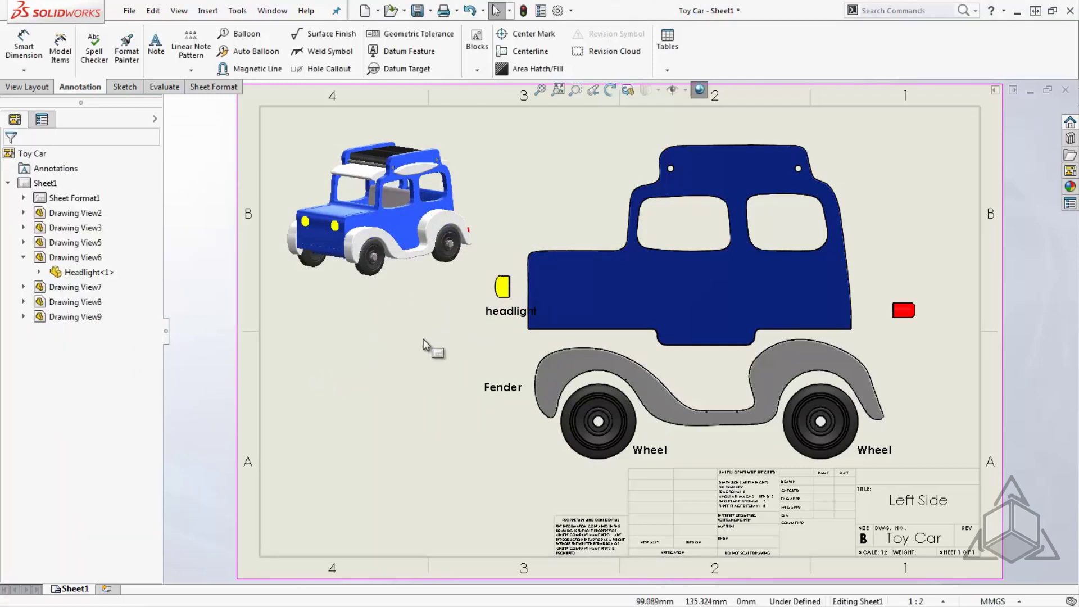
left_click_drag(498, 318, 470, 326)
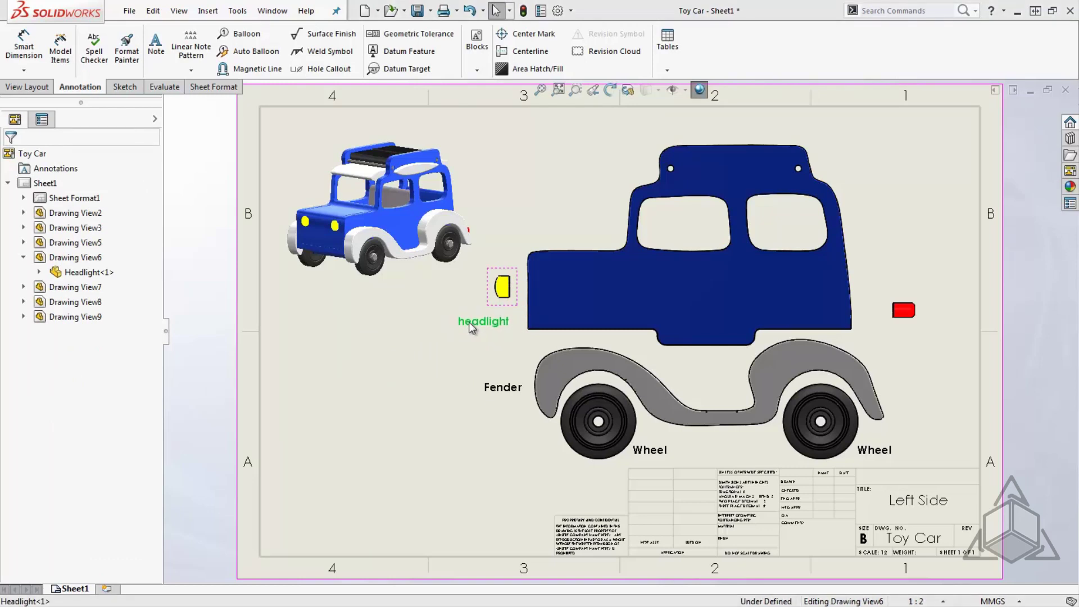
left_click(451, 435)
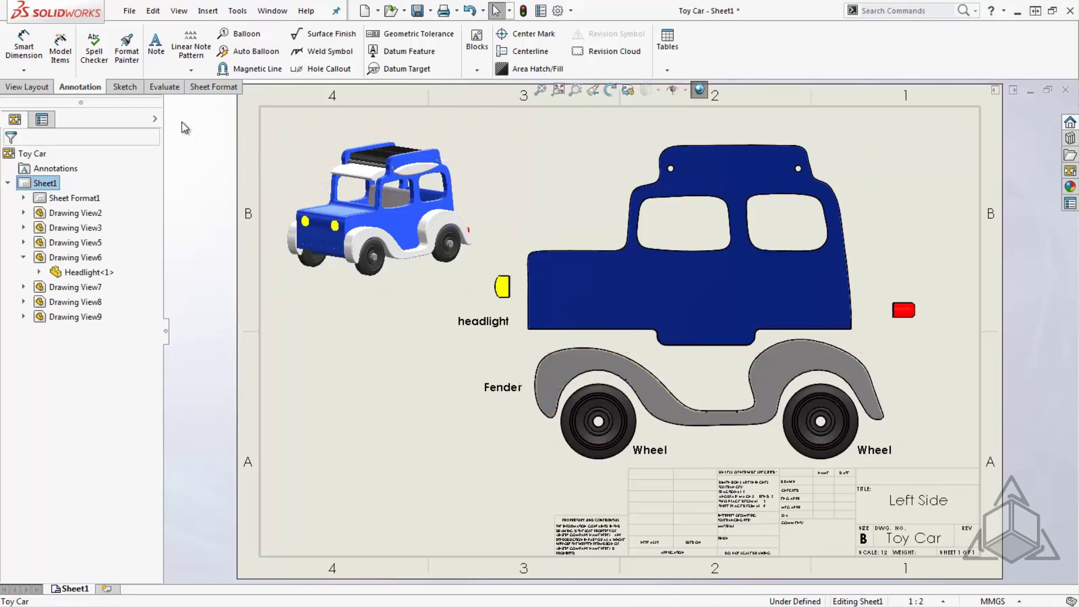
Step: Place a note above the blue body and link it to the model's Description, previewing 'Left Side'
left_click(158, 42)
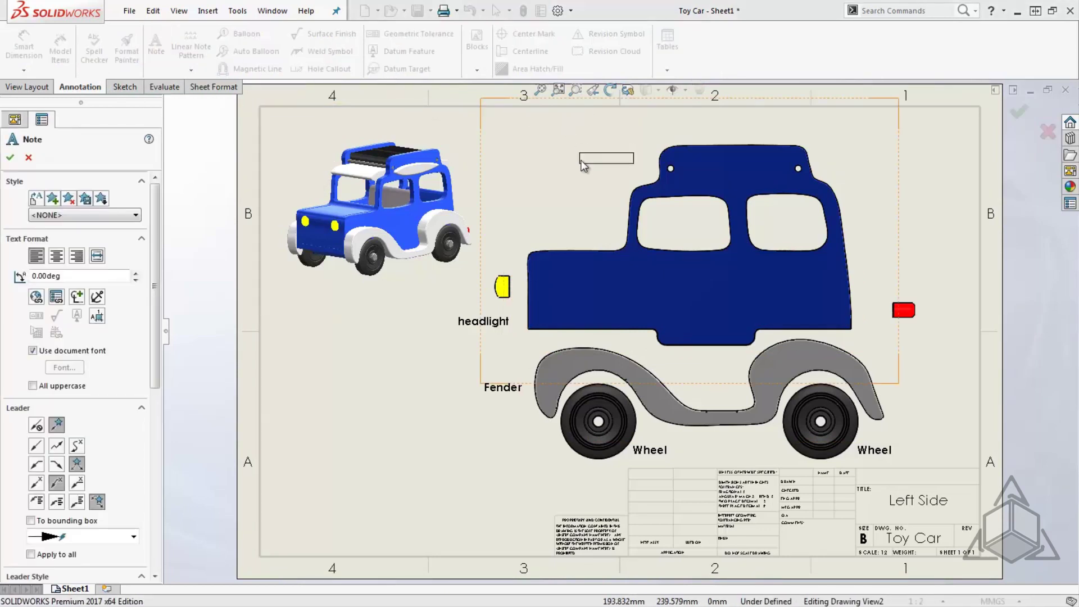
left_click(579, 161)
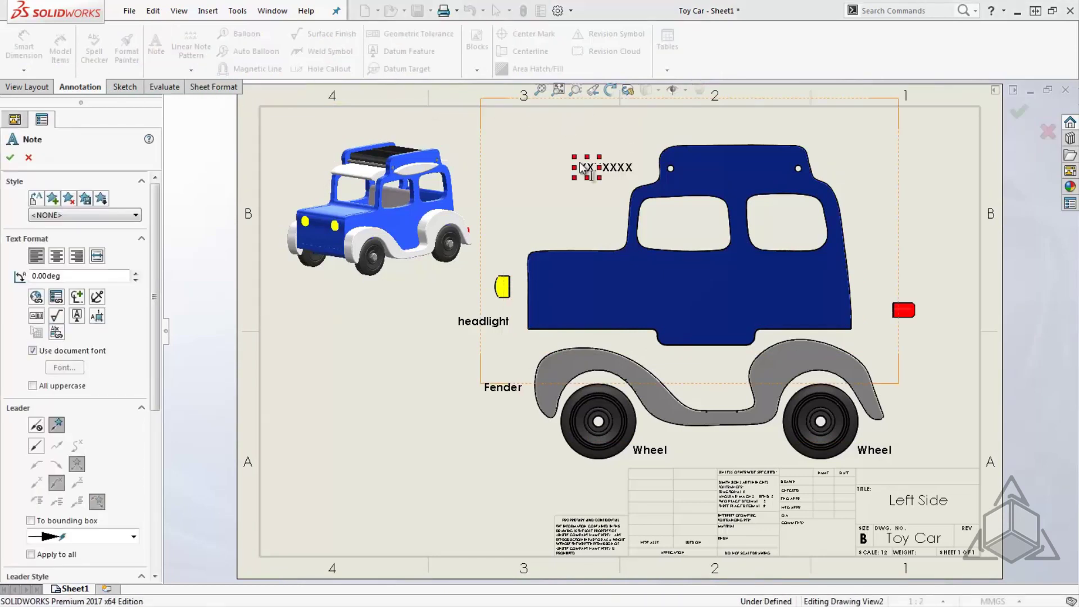
left_click(55, 298)
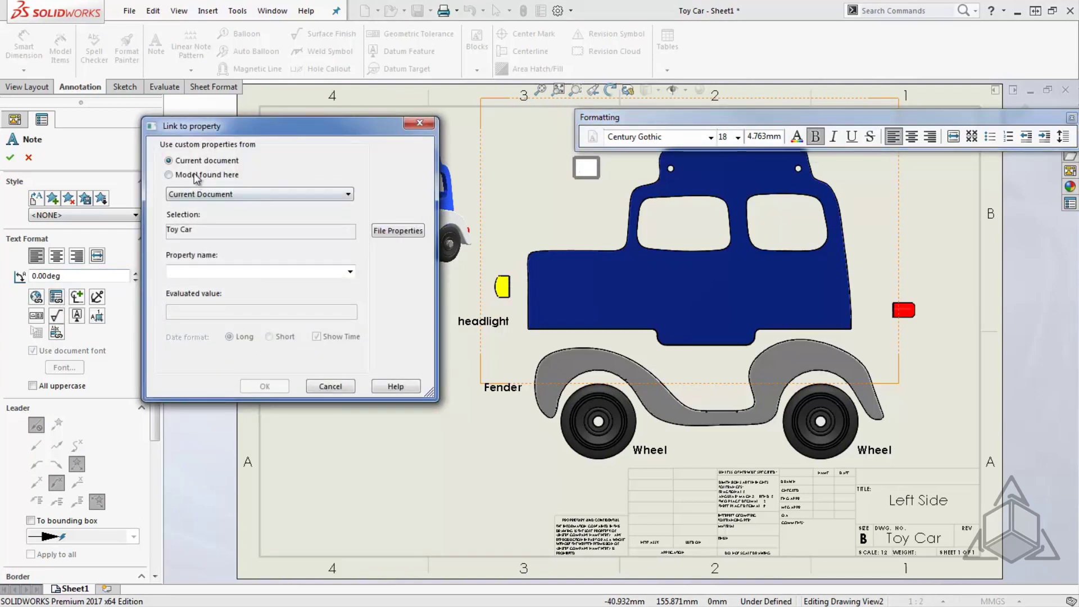
left_click(196, 176)
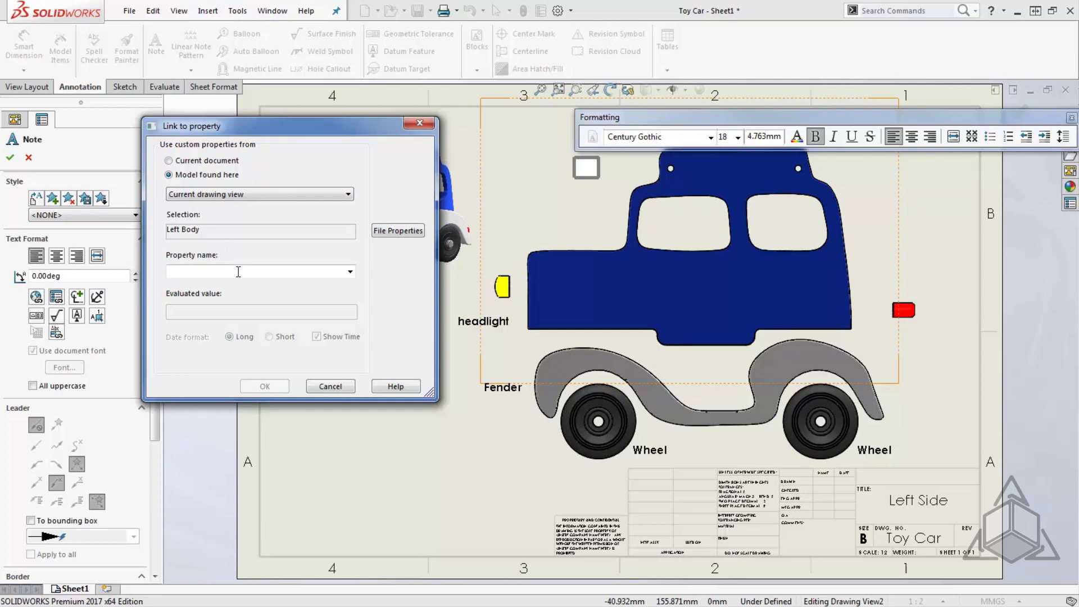
left_click(350, 272)
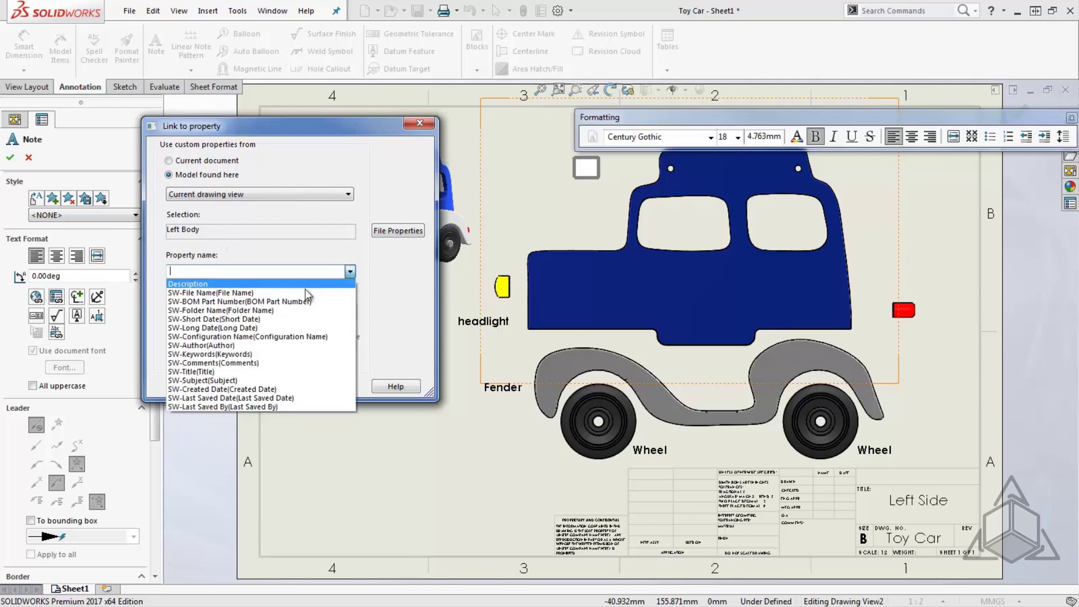
left_click(206, 283)
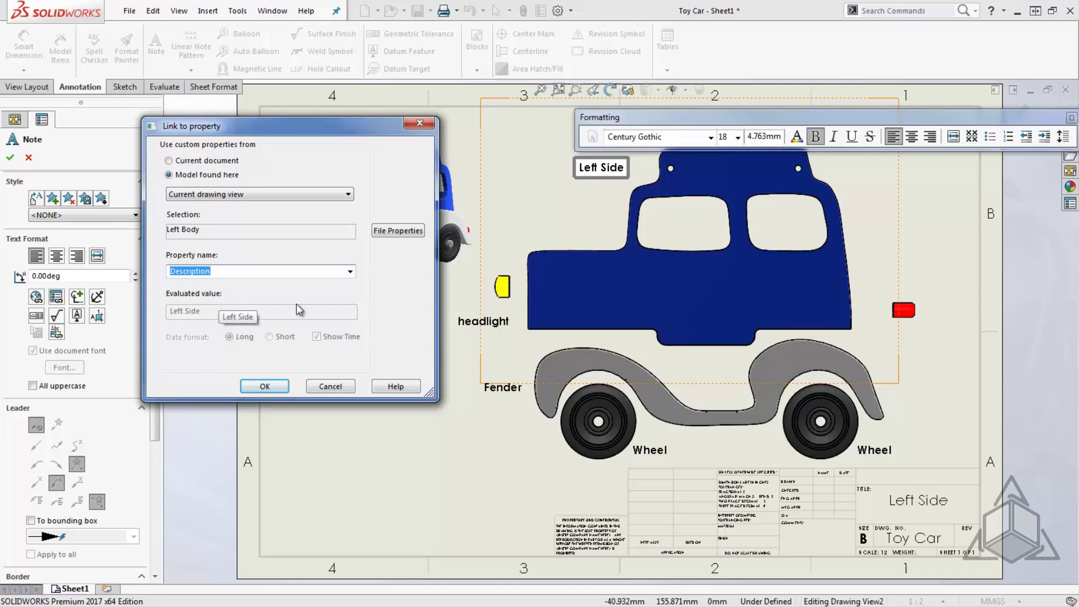
Step: Change the body part's Description value from 'Left Side' to 'Left Body'
left_click(409, 235)
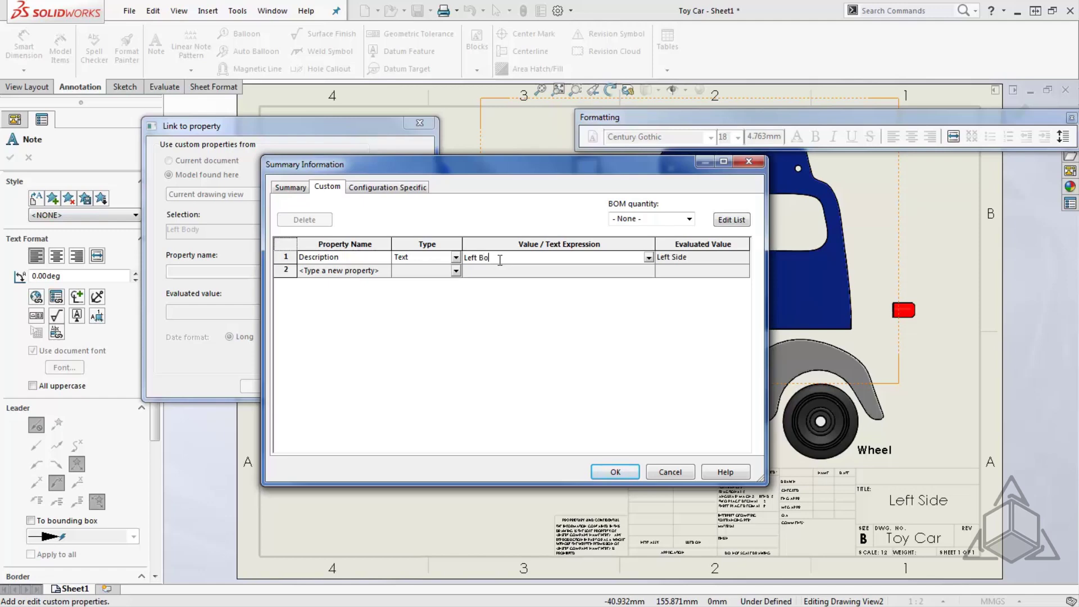
type("dy")
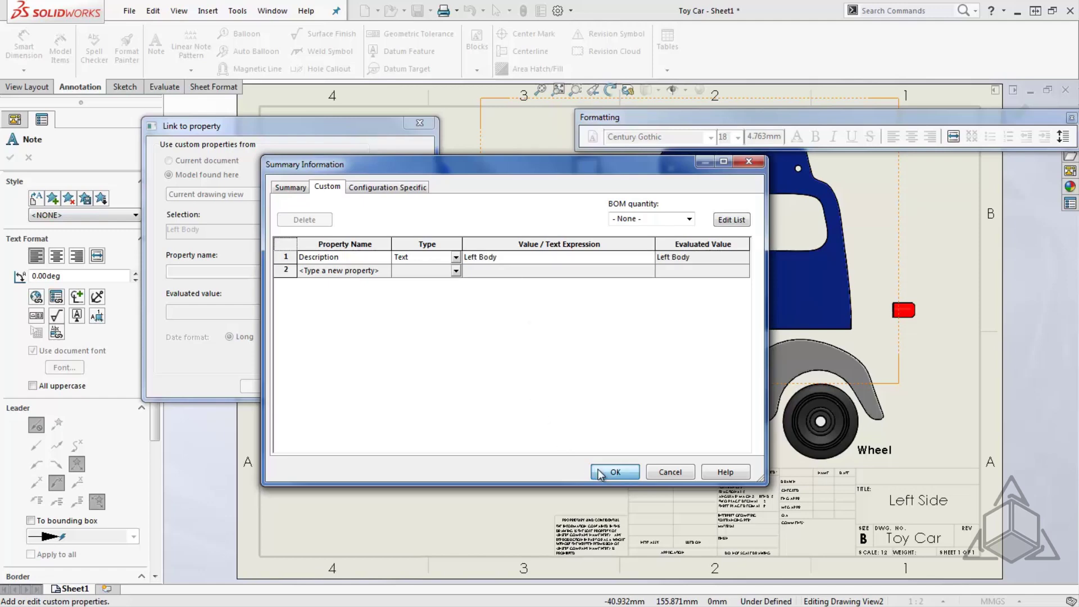
left_click(615, 472)
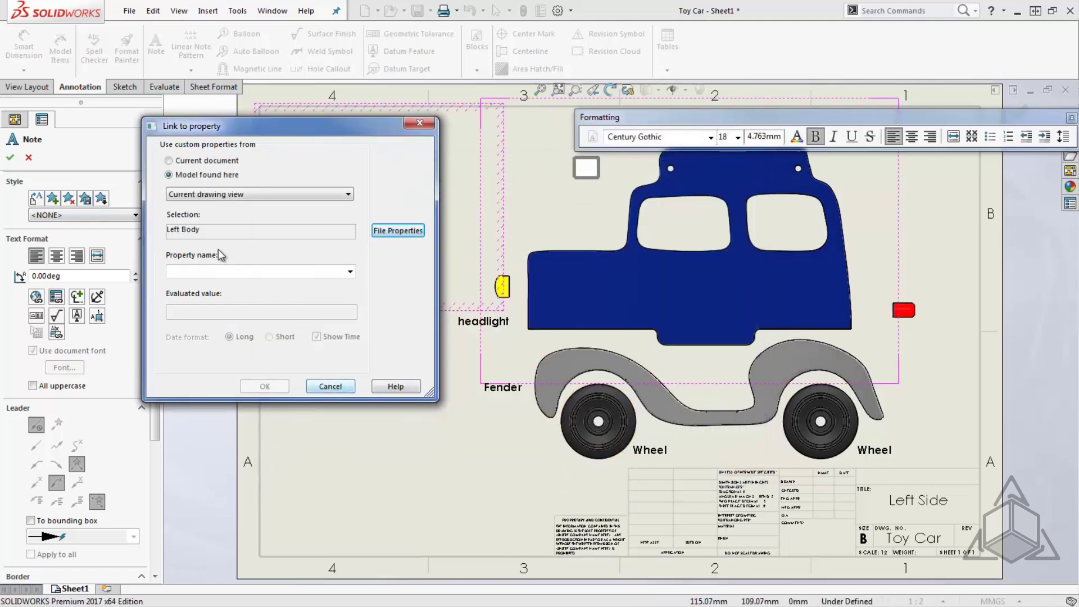
Step: Relink the note to Description, finish it, and rebuild so the title block shows Left Body
left_click(213, 271)
left_click(349, 272)
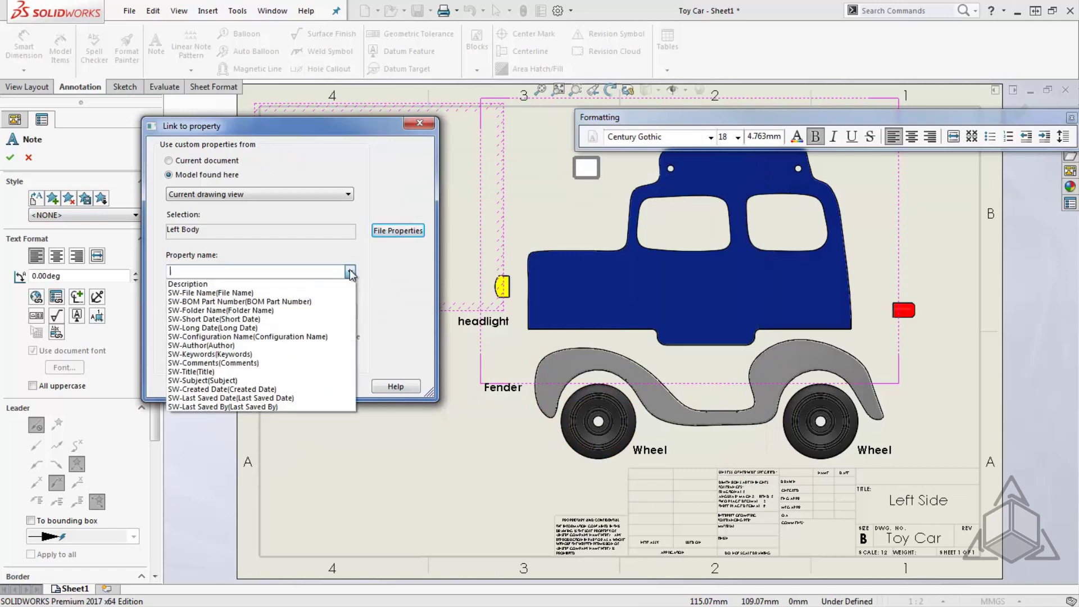
left_click(205, 285)
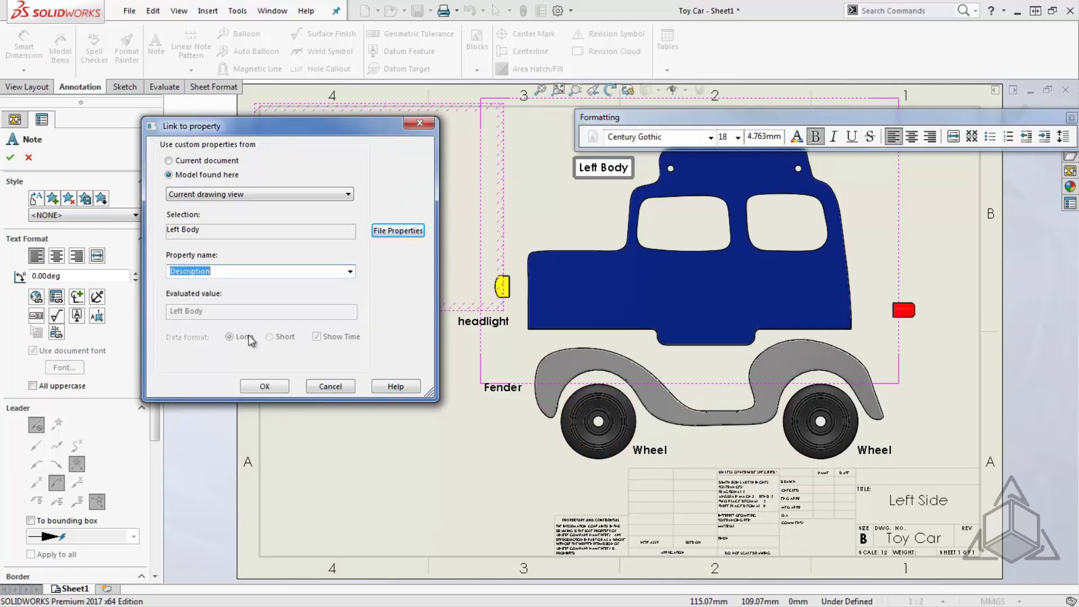
left_click(264, 388)
left_click(320, 365)
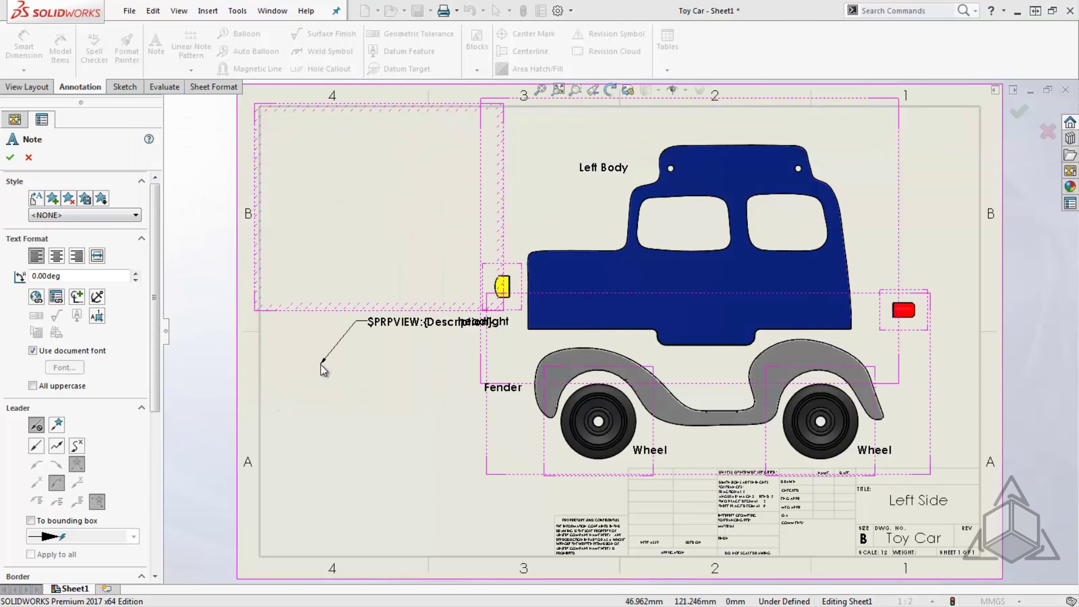
key("Escape")
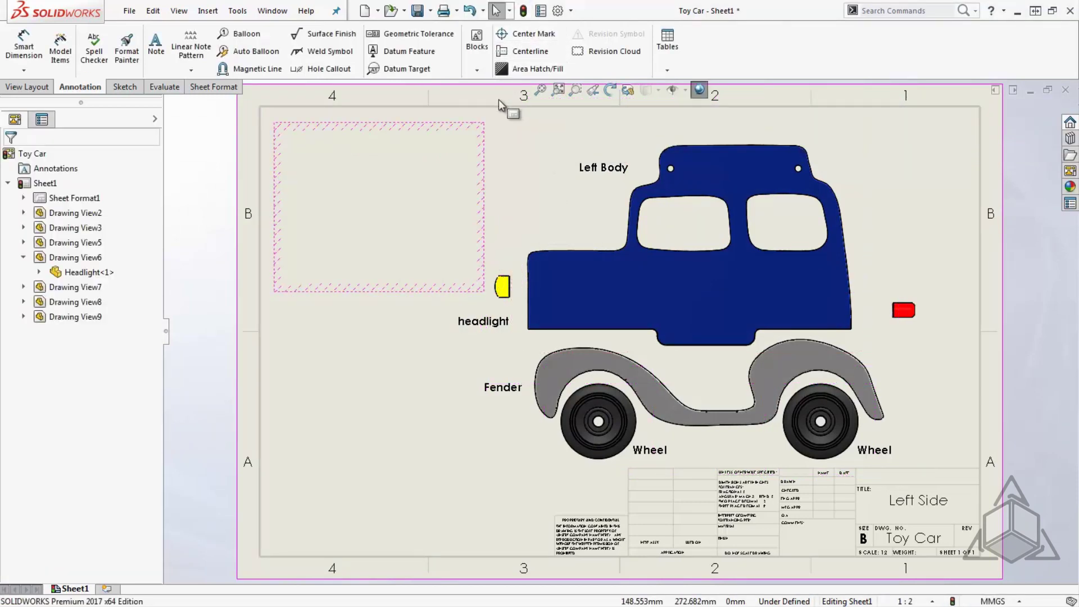
left_click(522, 13)
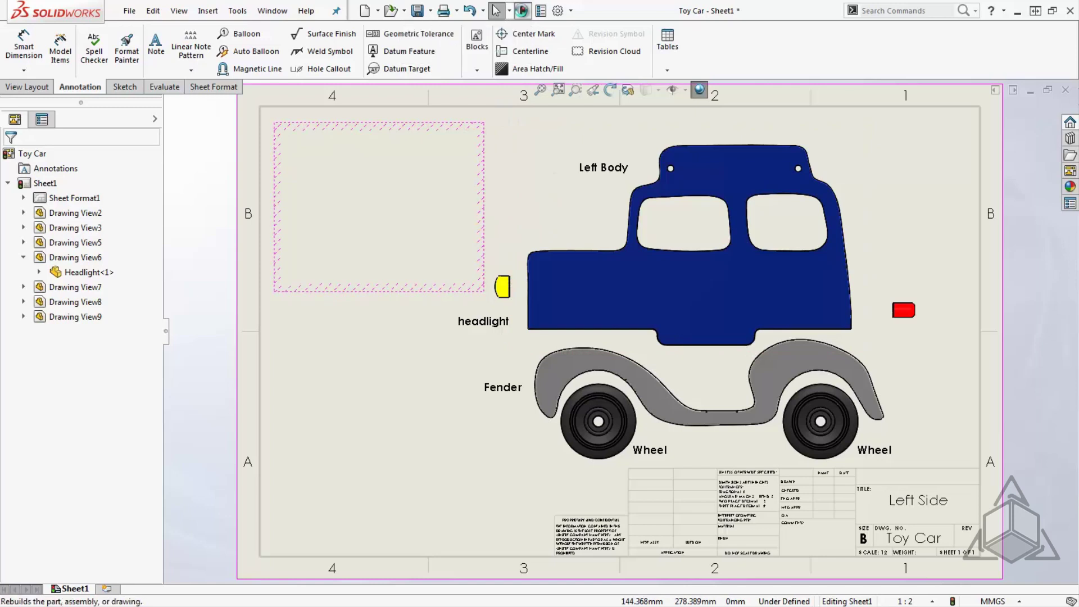
left_click(401, 411)
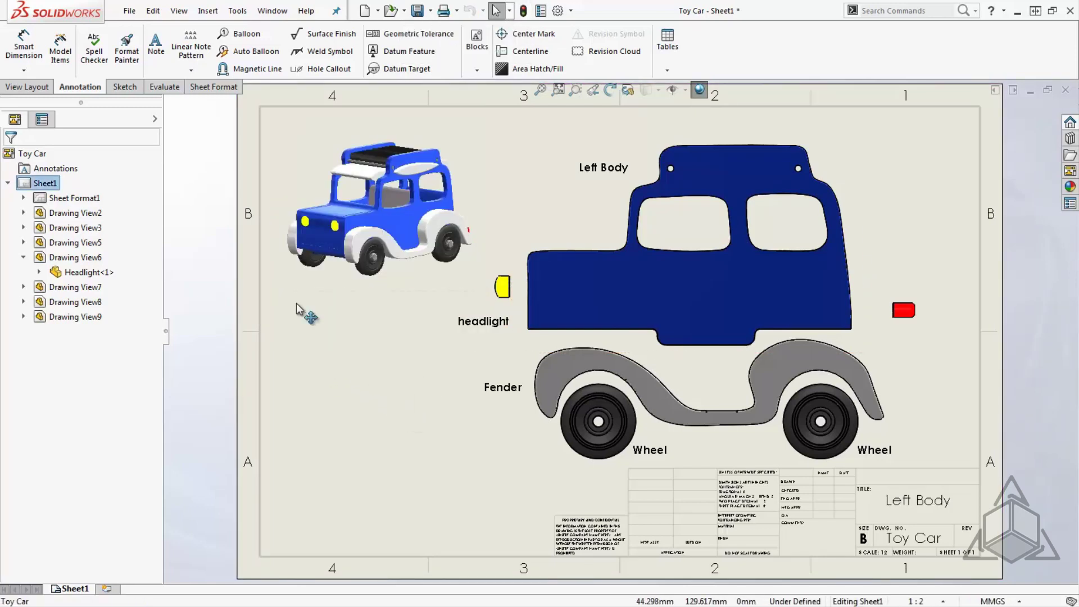
Step: Add a note below the red tail light containing $PRPVIEW:"Description", displaying 'Tail Light'
left_click(158, 49)
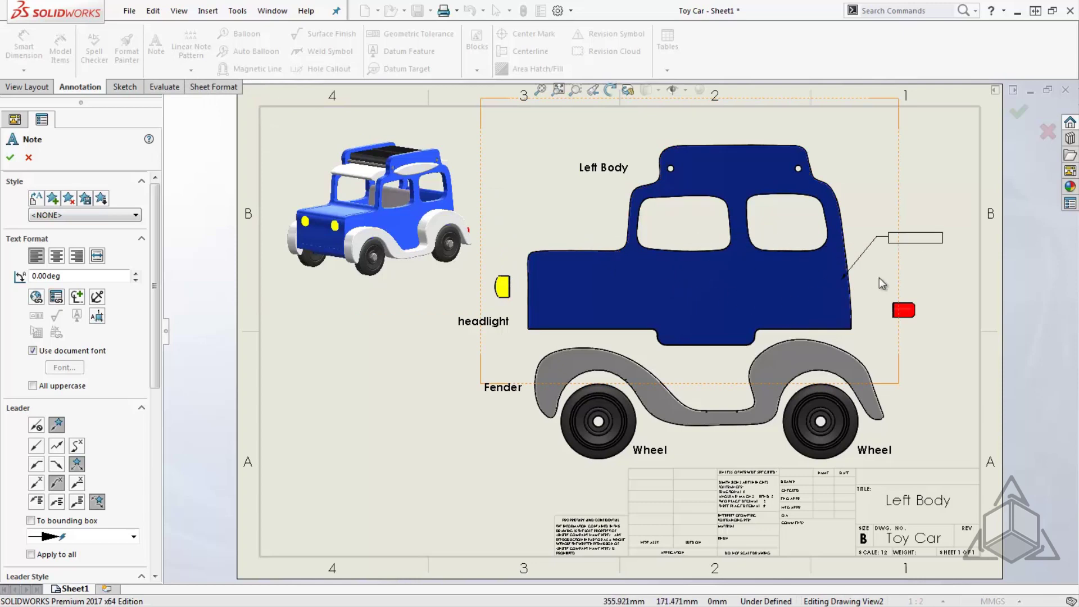
left_click(899, 324)
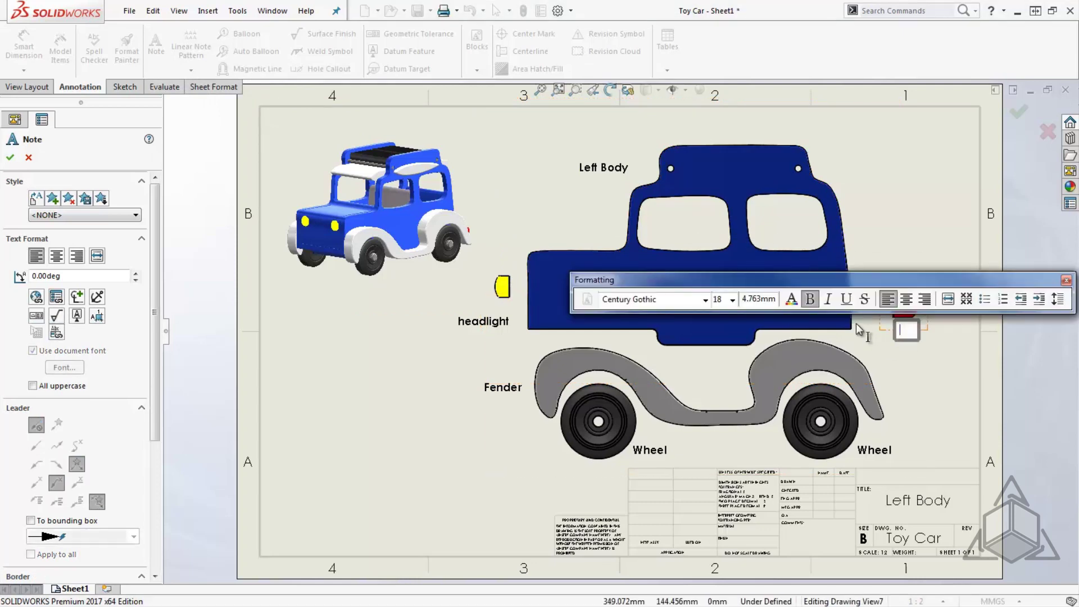
type("$PRPVIEW")
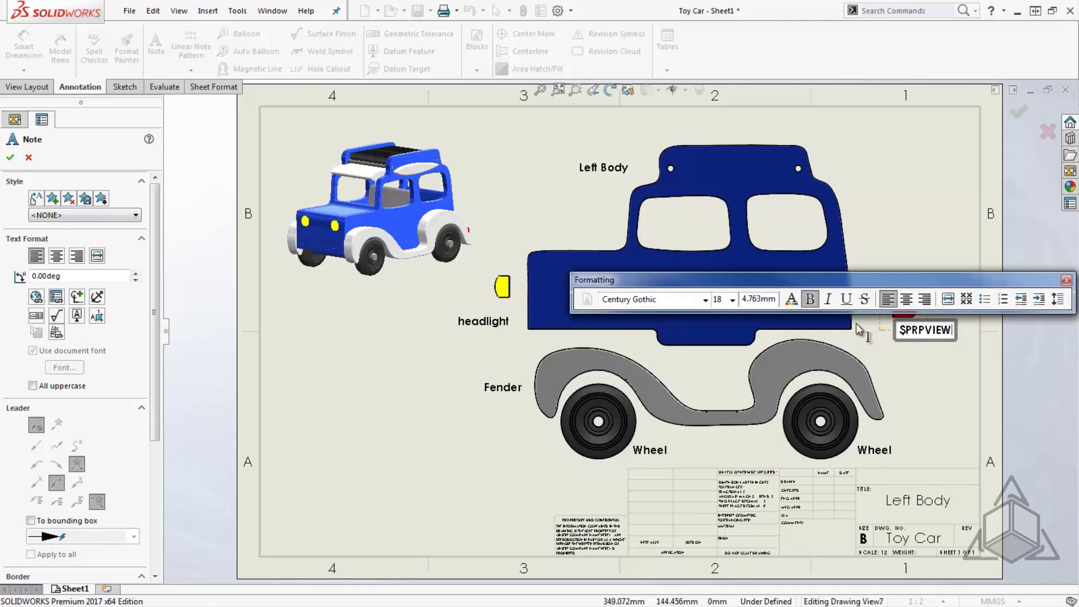
type(":\"Descrip")
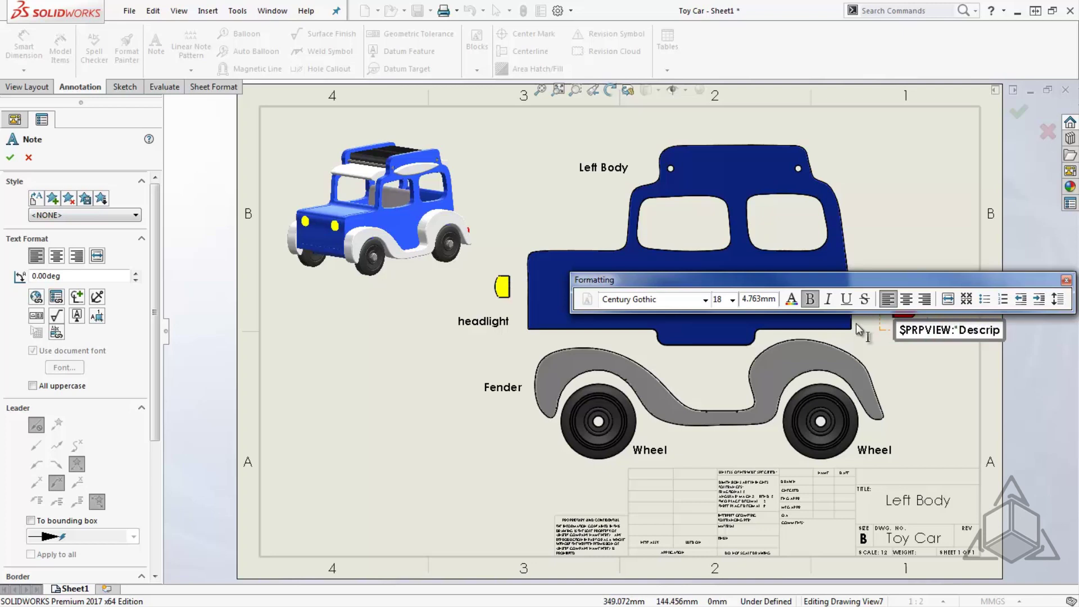
type("tion\"")
left_click(931, 393)
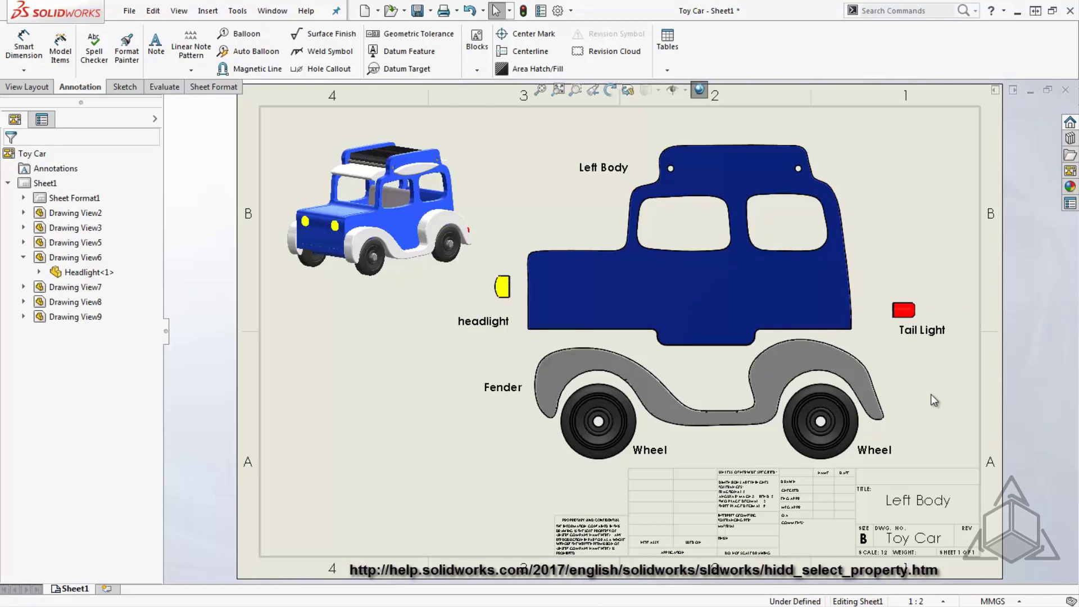